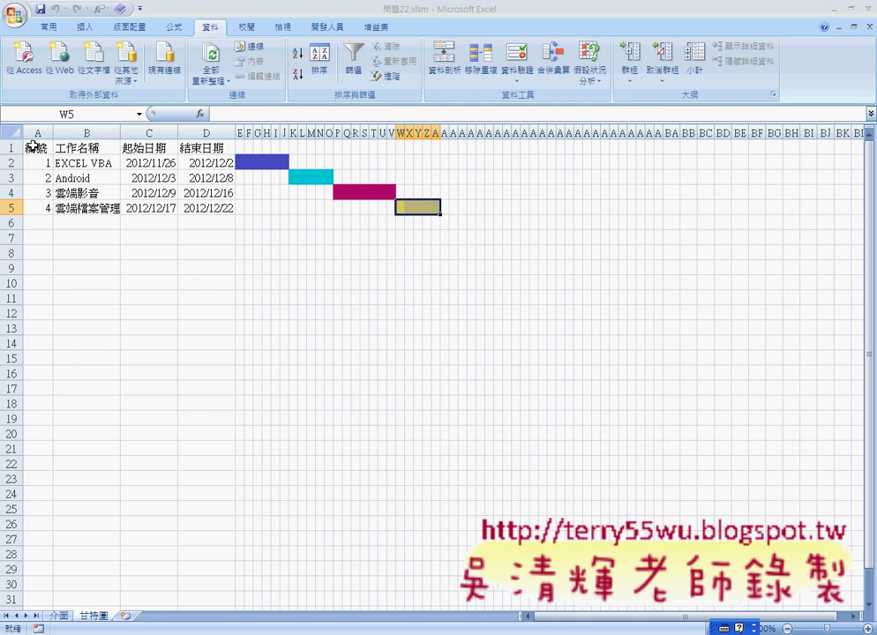
# Find the last filled task row in column A and select empty cell A6 below it.
pyautogui.click(43, 160)
pyautogui.click(44, 146)
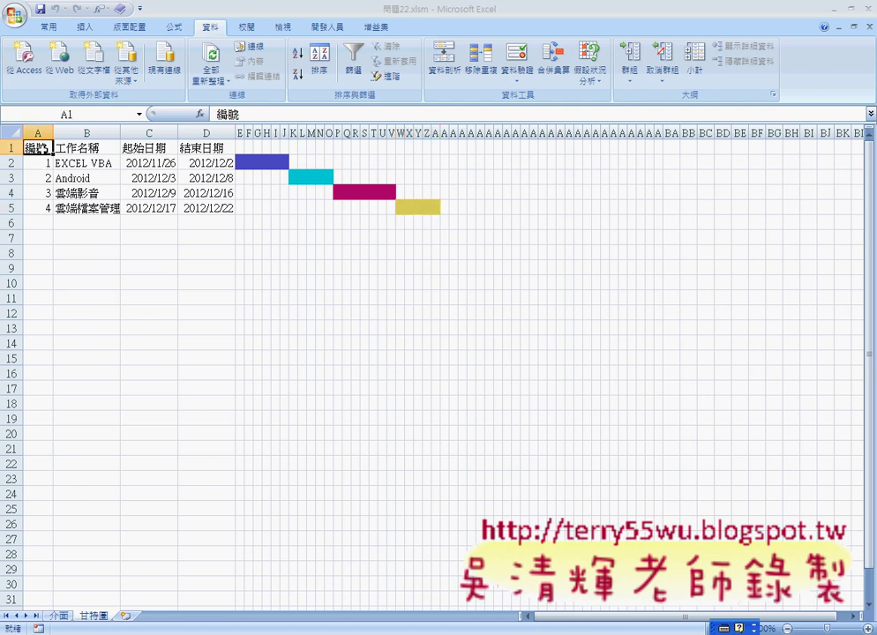
pyautogui.hotkey('ctrl', 'Down')
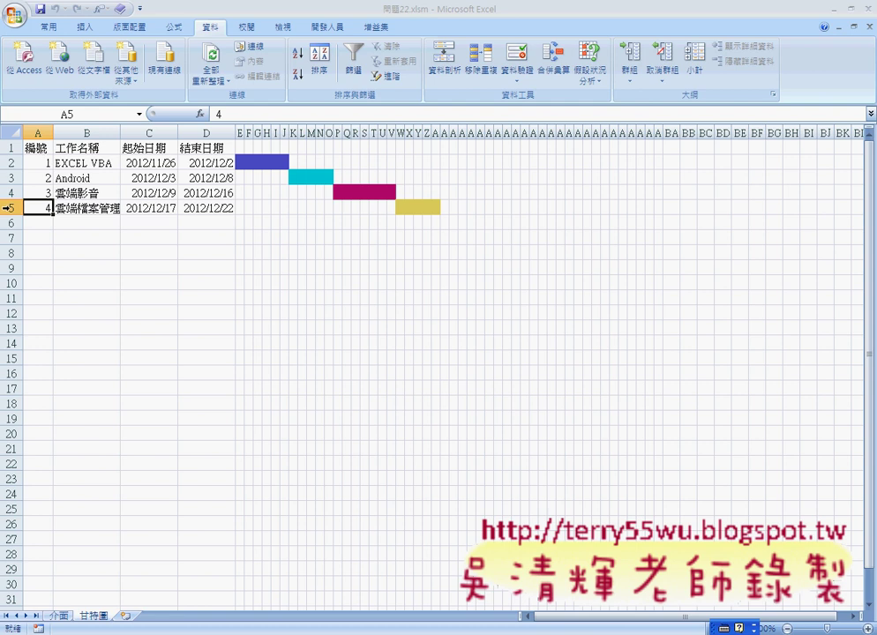
pyautogui.click(37, 224)
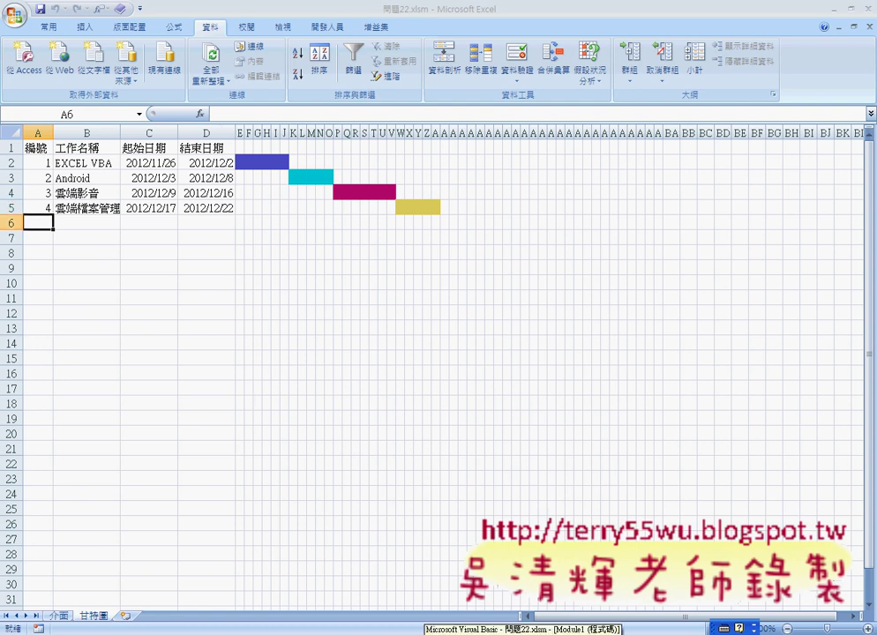
# Highlight the 輸入 macro's last-used-row line and its r = 1048576 check, then return to Excel.
pyautogui.click(520, 629)
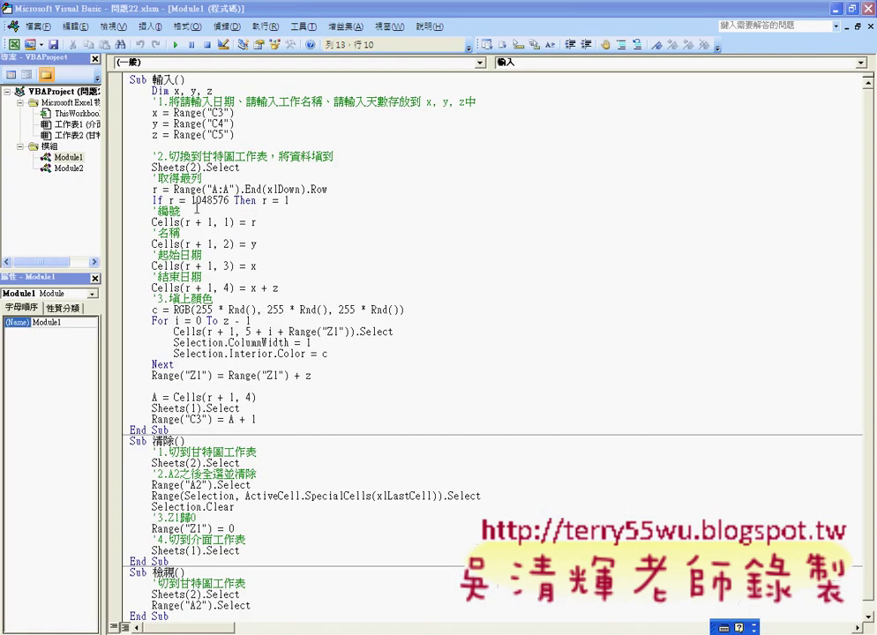
pyautogui.moveTo(152, 189); pyautogui.dragTo(335, 189)
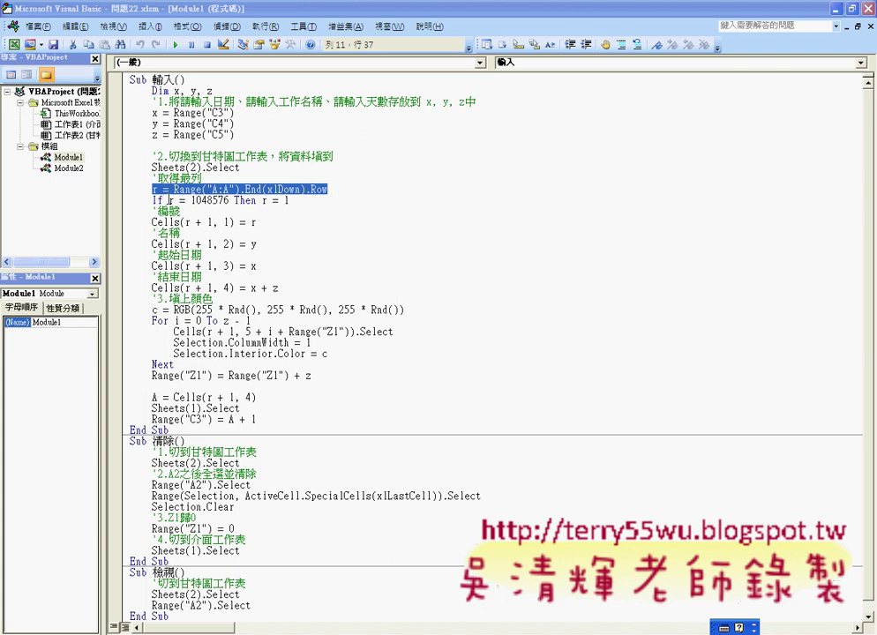
pyautogui.moveTo(150, 200); pyautogui.dragTo(228, 200)
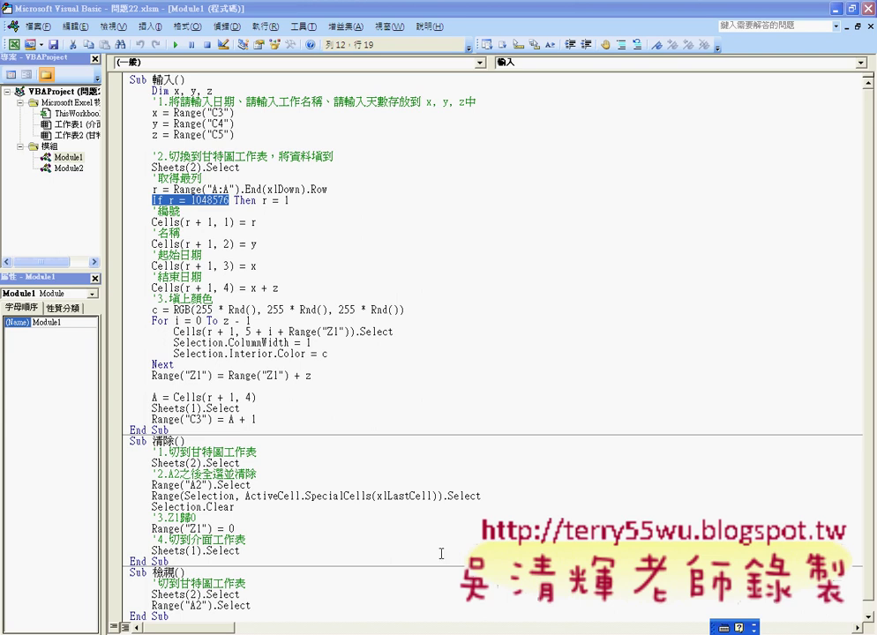
pyautogui.hotkey('alt', 'F11')
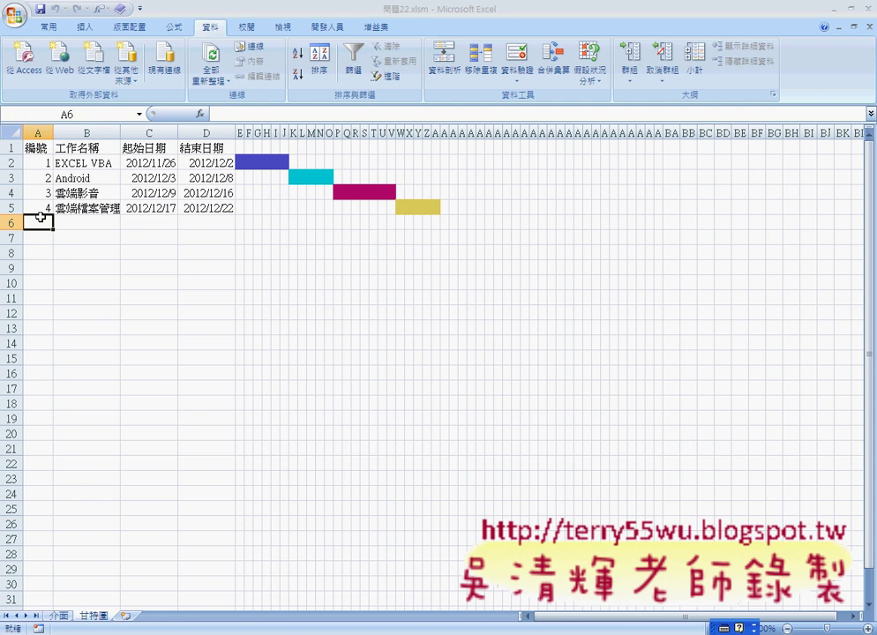
# Jump to row 1048576 and back up to A5, then reopen the 輸入 macro code.
pyautogui.hotkey('ctrl', 'Down')
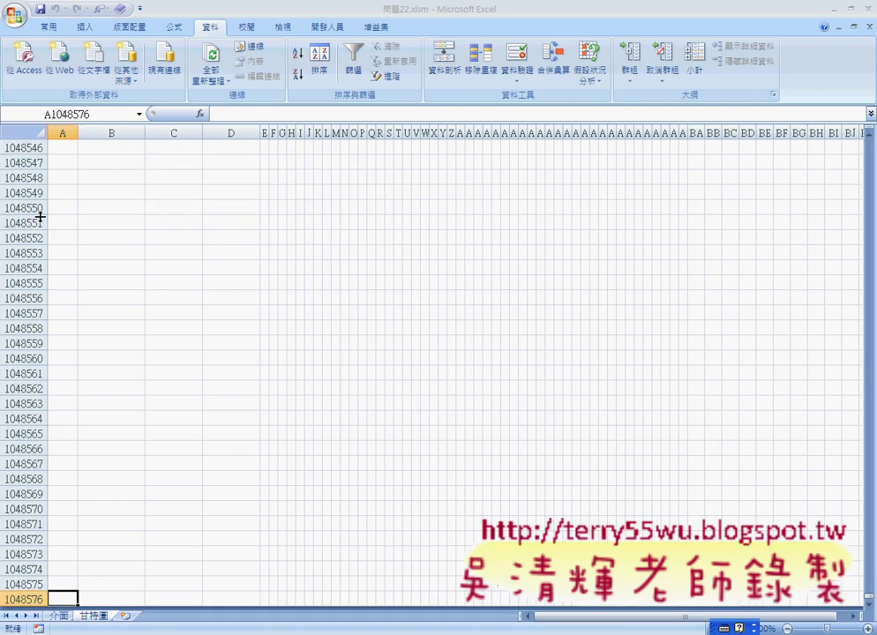
pyautogui.hotkey('ctrl', 'Up')
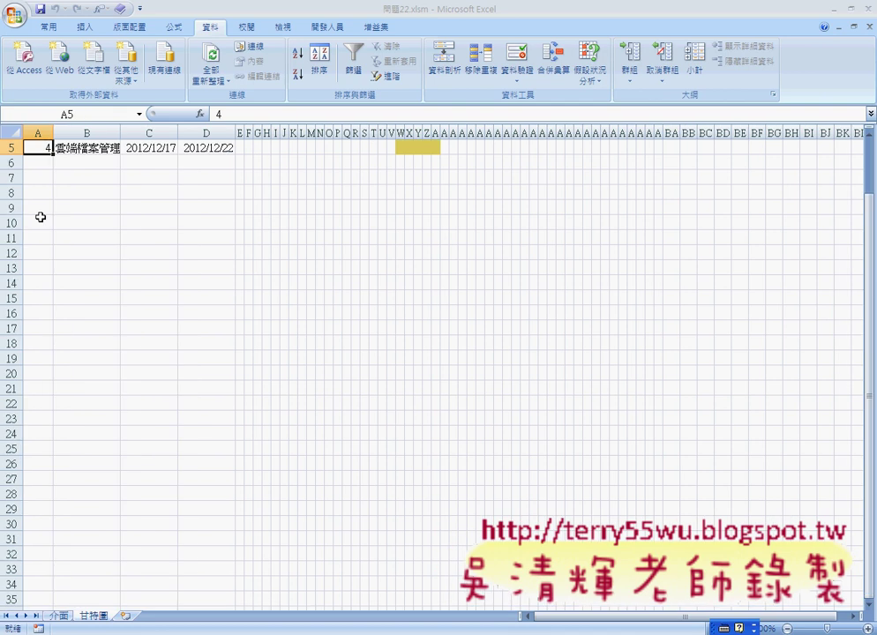
pyautogui.scroll(2, 41, 217)
pyautogui.hotkey('alt', 'F11')
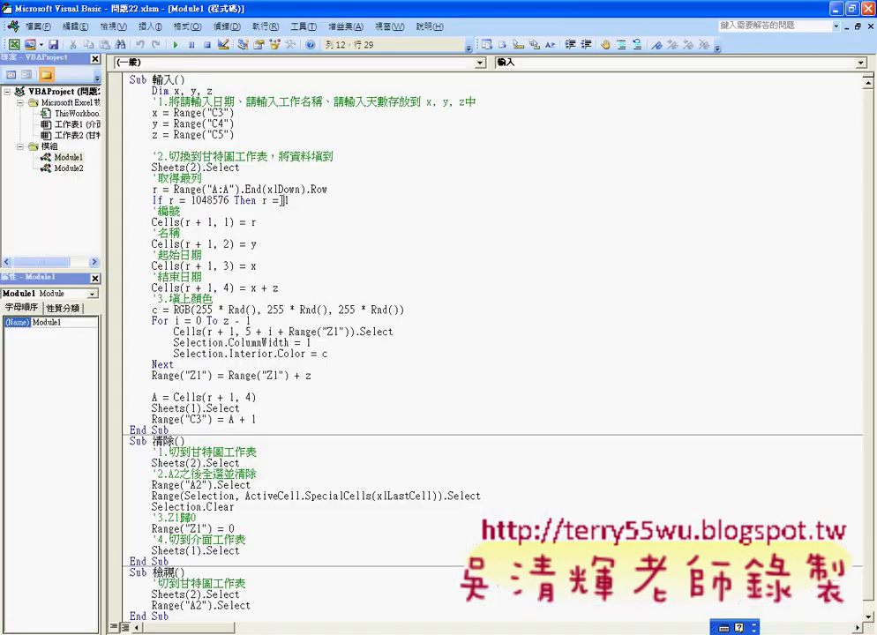
# Highlight 'r = 1' on the If line and the r values in Cells(r + 1, 1) = r.
pyautogui.moveTo(258, 201); pyautogui.dragTo(298, 201)
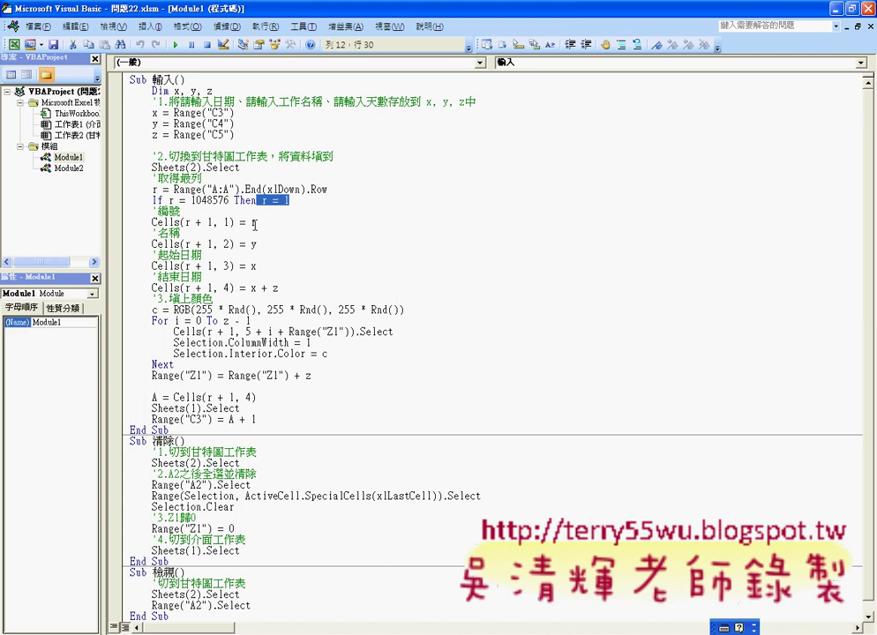
pyautogui.doubleClick(255, 223)
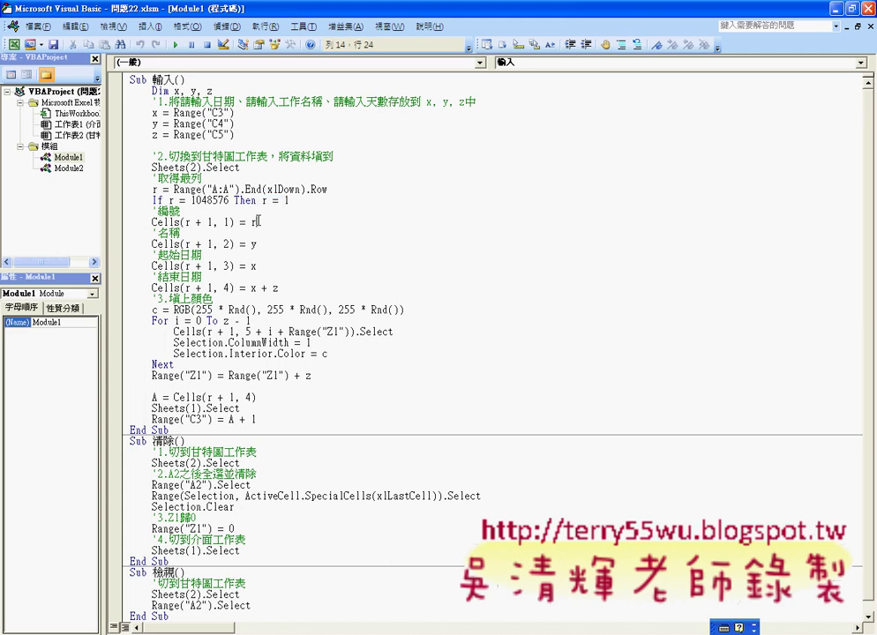
pyautogui.write('r')
pyautogui.doubleClick(187, 222)
pyautogui.click(326, 630)
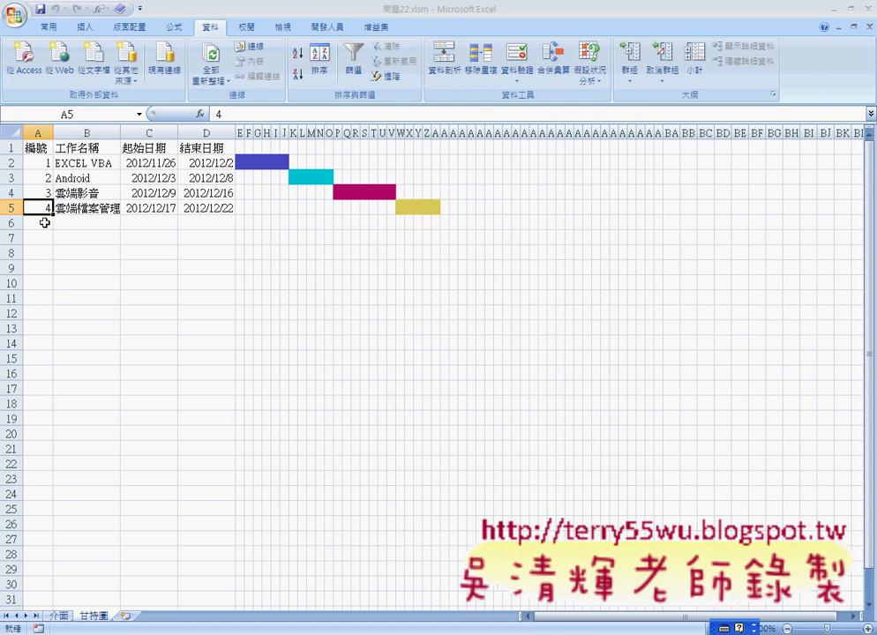
# Select empty cell A6 below the tasks and bring back the Module1 macro code.
pyautogui.click(42, 223)
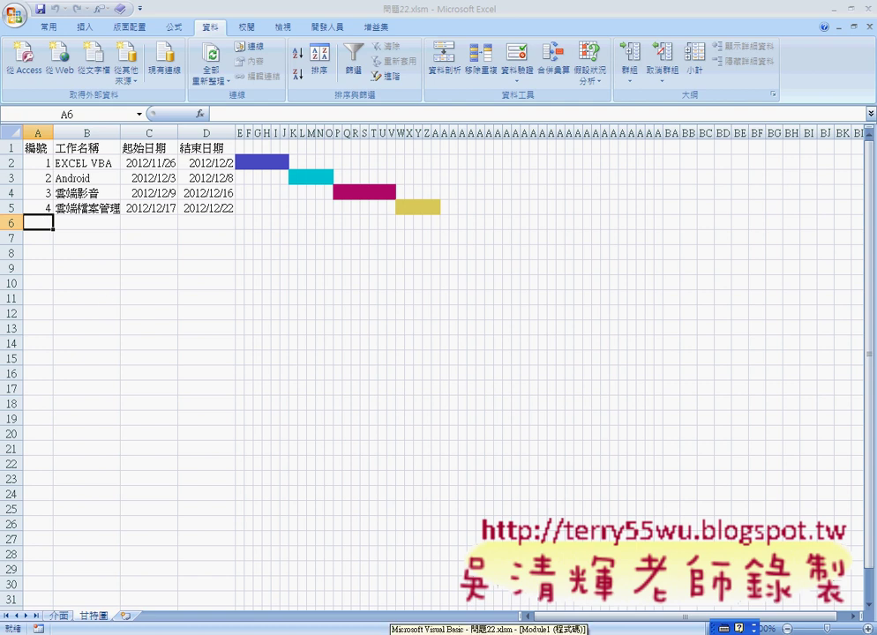
pyautogui.click(406, 633)
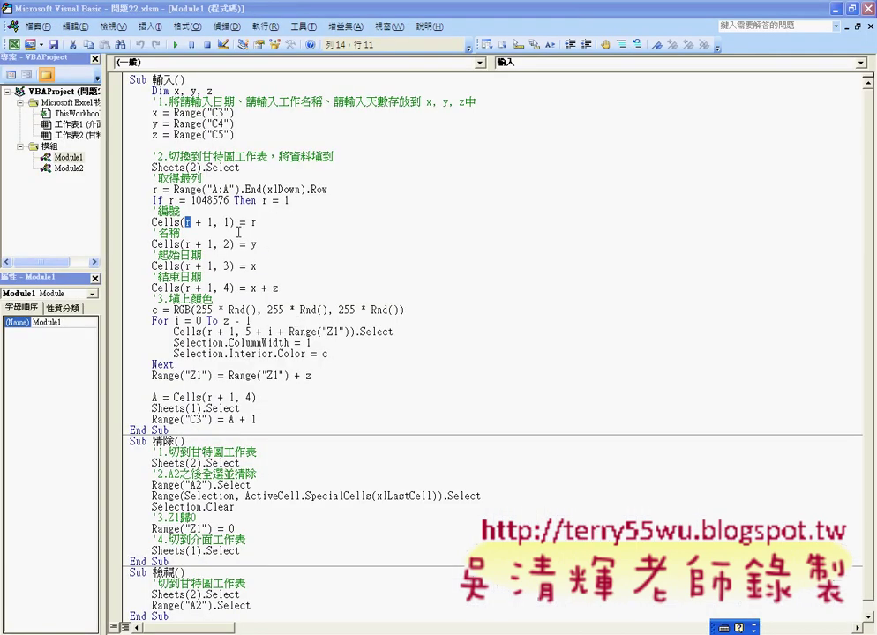
# Highlight the r and Cells(r + 1 parts of the numbering line, then return to cell A1 in Excel.
pyautogui.click(212, 221)
pyautogui.doubleClick(188, 222)
pyautogui.click(197, 223)
pyautogui.moveTo(213, 222); pyautogui.dragTo(153, 222)
pyautogui.click(262, 225)
pyautogui.hotkey('shift', 'Left')
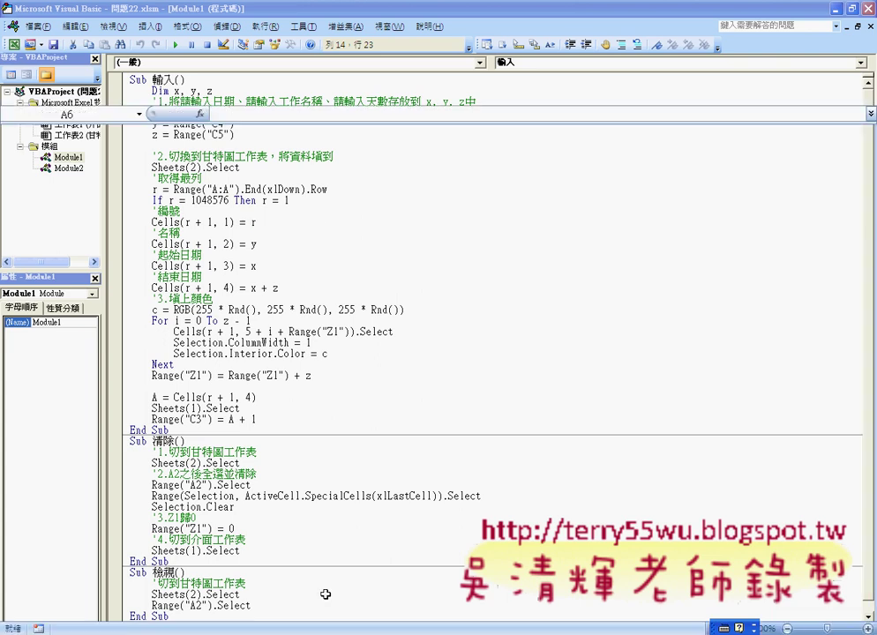
pyautogui.hotkey('alt', 'F11')
pyautogui.click(39, 148)
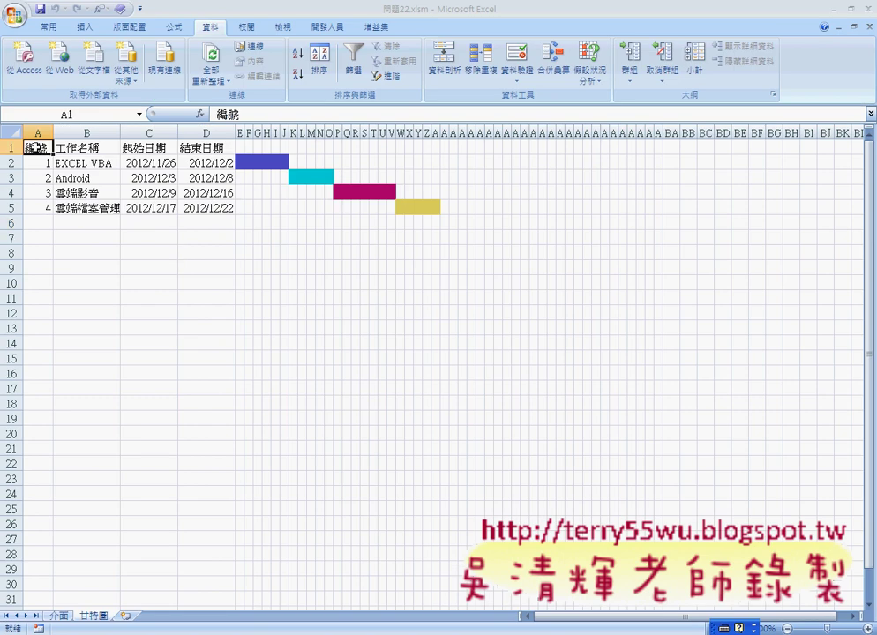
# Check task 4's bar on row 5, then reopen Module1's 輸入 macro in the VBA editor.
pyautogui.hotkey('ctrl', 'Down')
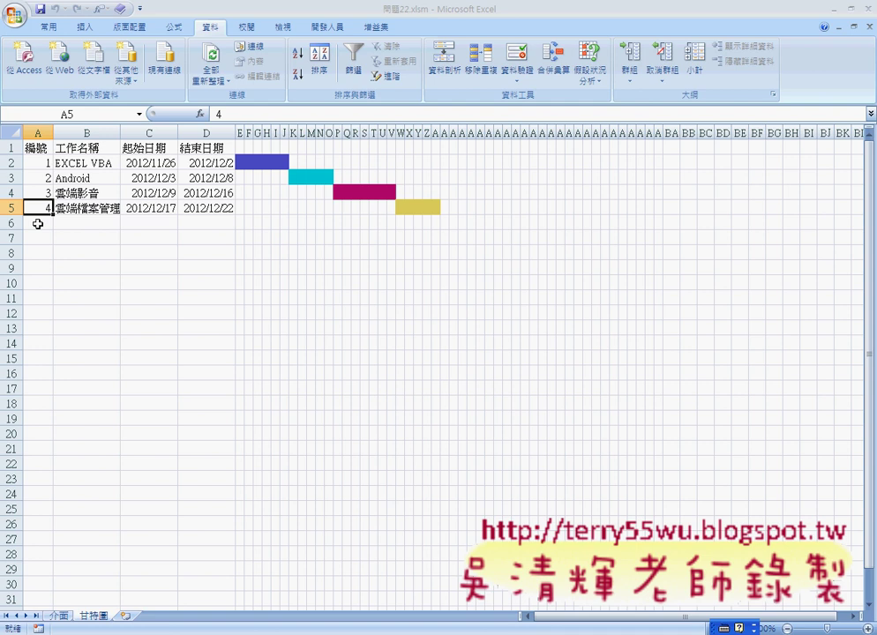
pyautogui.click(11, 208)
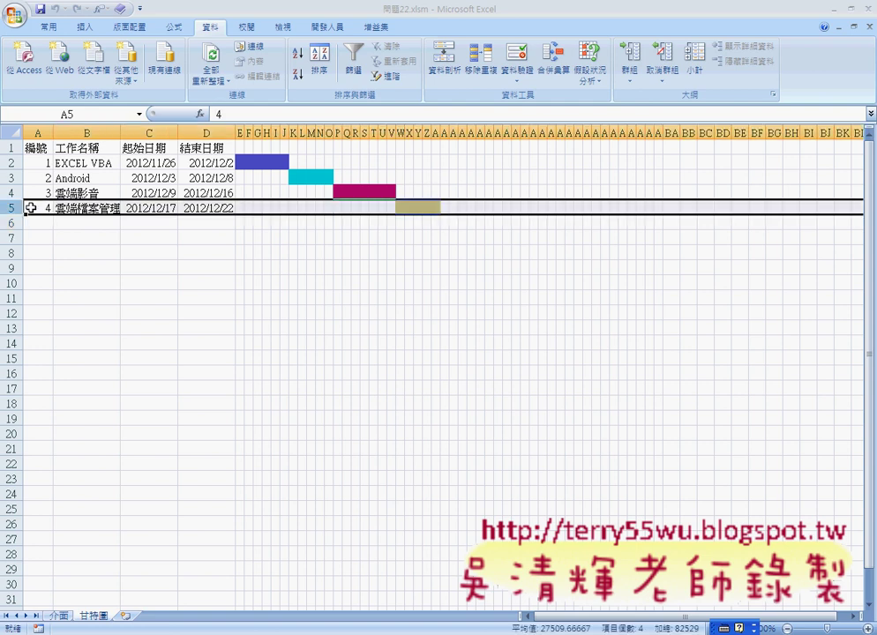
pyautogui.click(32, 222)
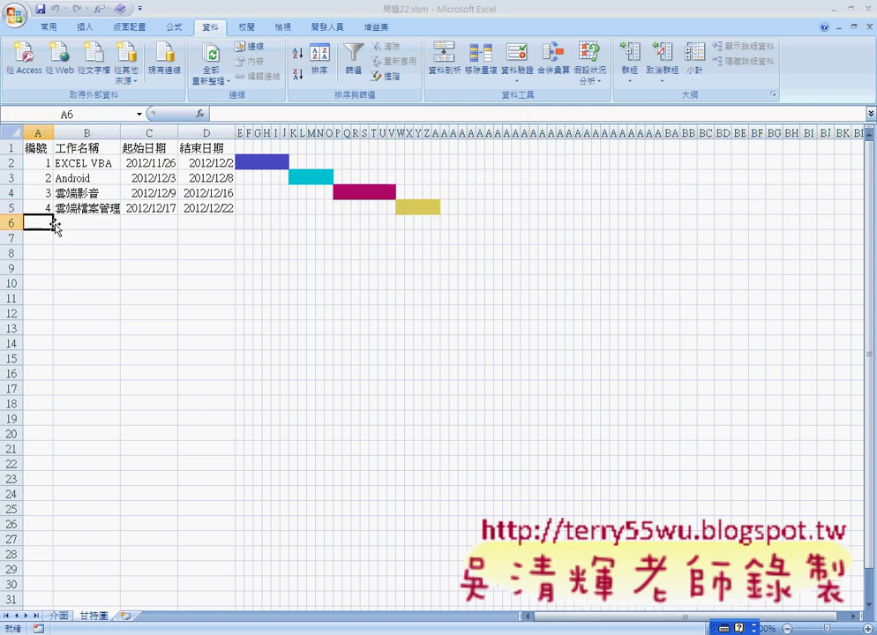
pyautogui.hotkey('alt', 'F11')
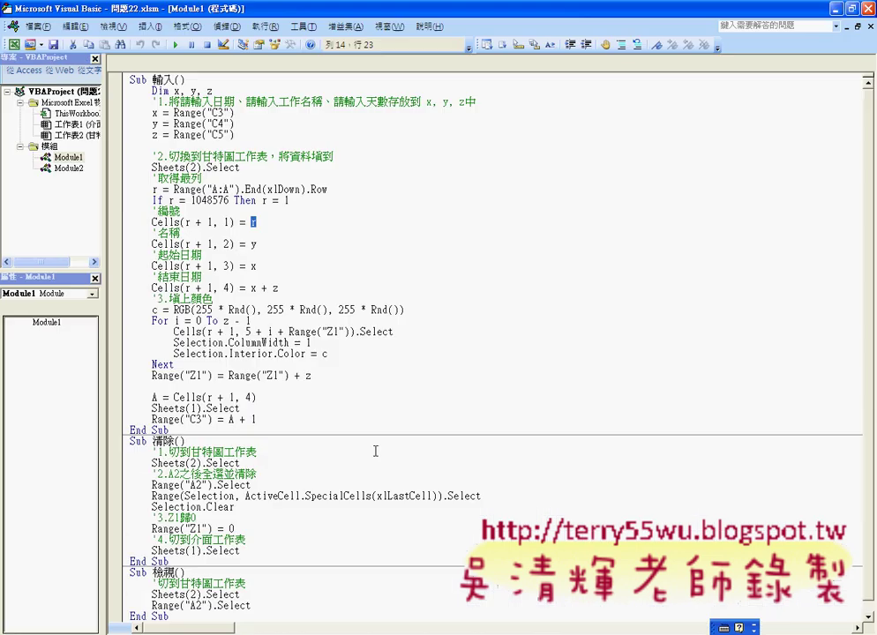
pyautogui.doubleClick(253, 244)
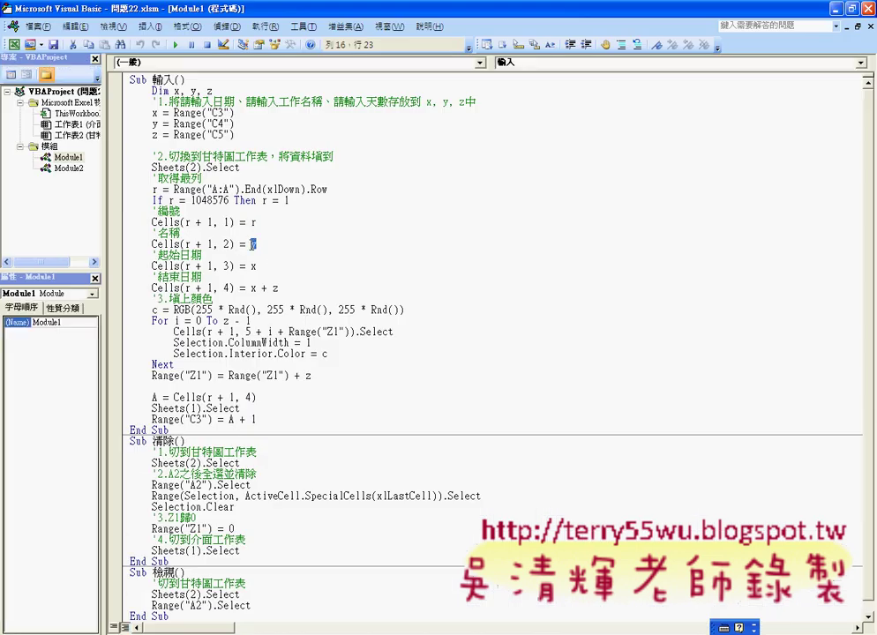
pyautogui.doubleClick(254, 265)
pyautogui.moveTo(251, 289); pyautogui.dragTo(279, 288)
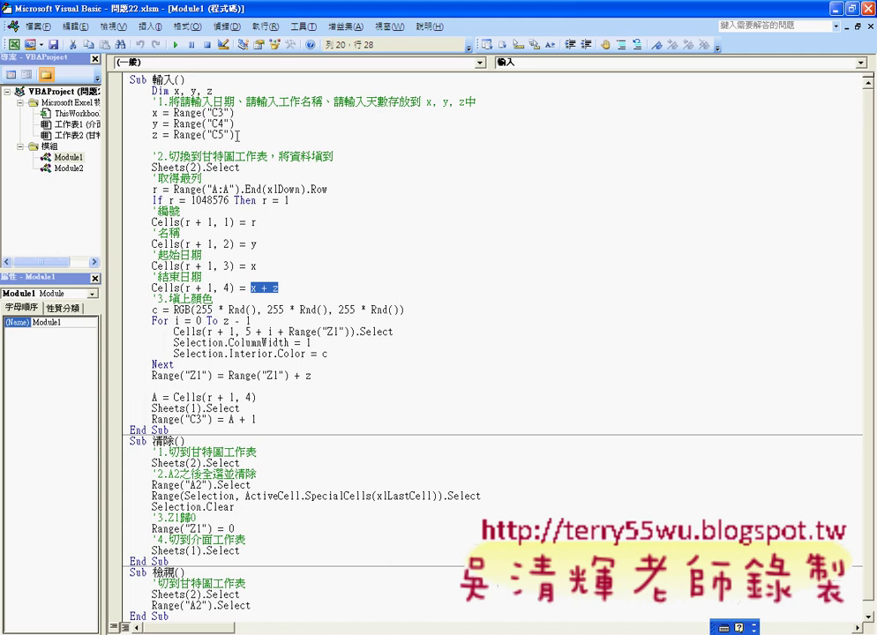
pyautogui.moveTo(212, 135)
pyautogui.mouseDown()
pyautogui.moveTo(129, 104)
pyautogui.moveTo(129, 112)
pyautogui.mouseUp()
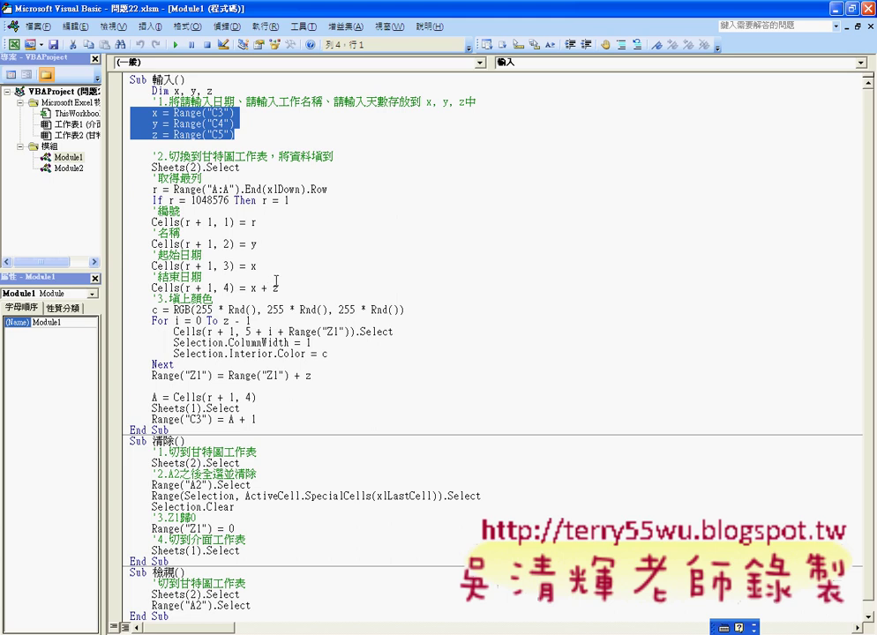
pyautogui.scroll(-1, 276, 280)
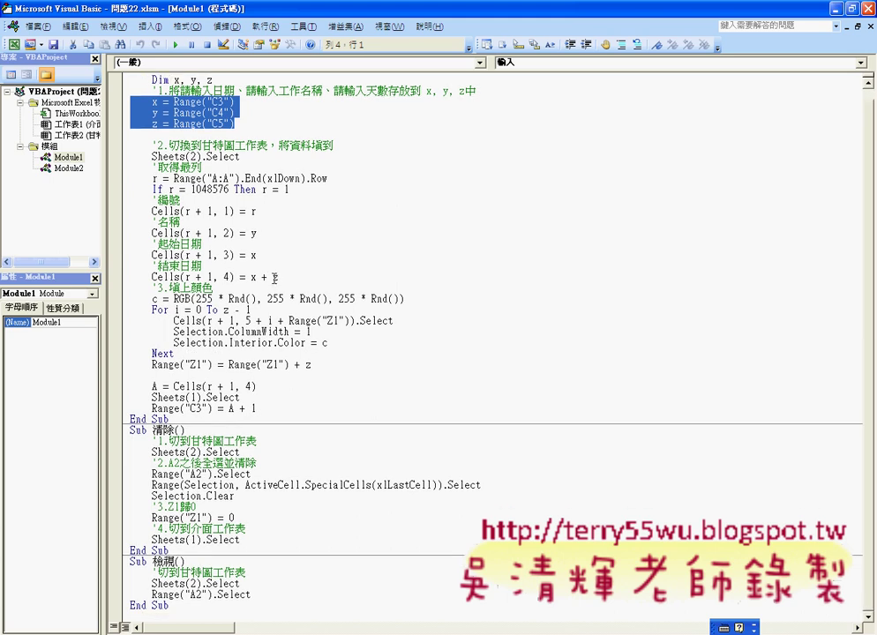
pyautogui.doubleClick(181, 299)
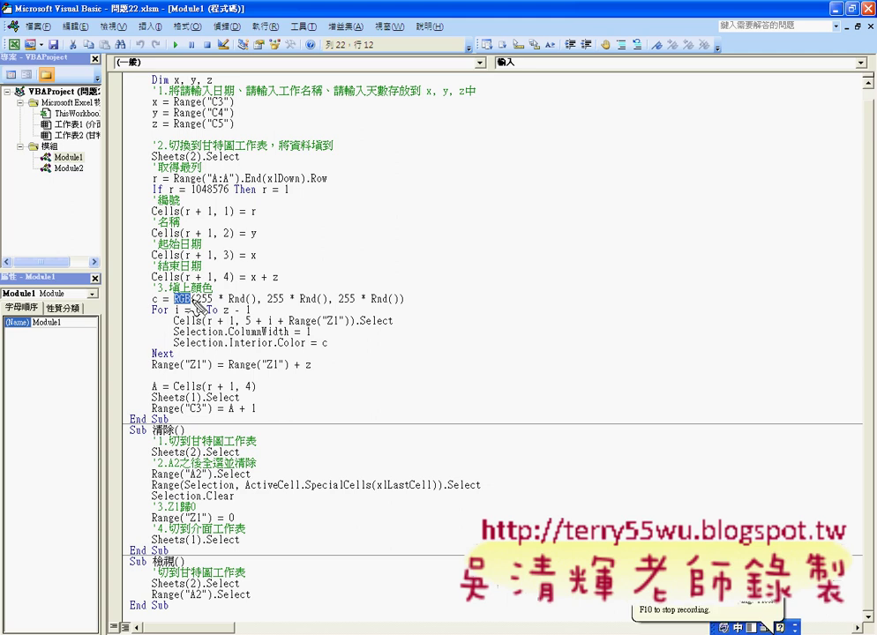
pyautogui.moveTo(227, 305); pyautogui.dragTo(249, 304)
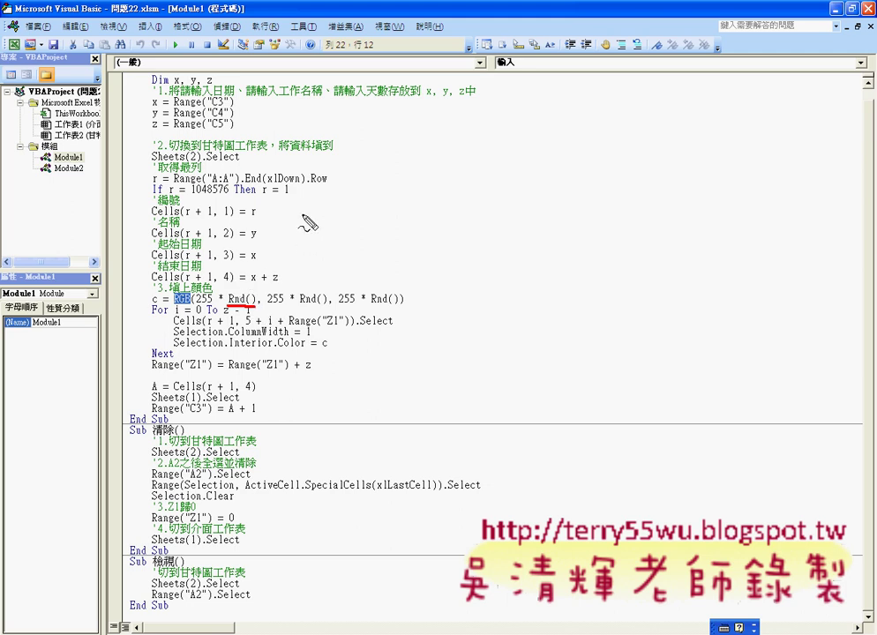
pyautogui.moveTo(309, 213)
pyautogui.mouseDown()
pyautogui.moveTo(346, 218)
pyautogui.moveTo(363, 235)
pyautogui.mouseUp()
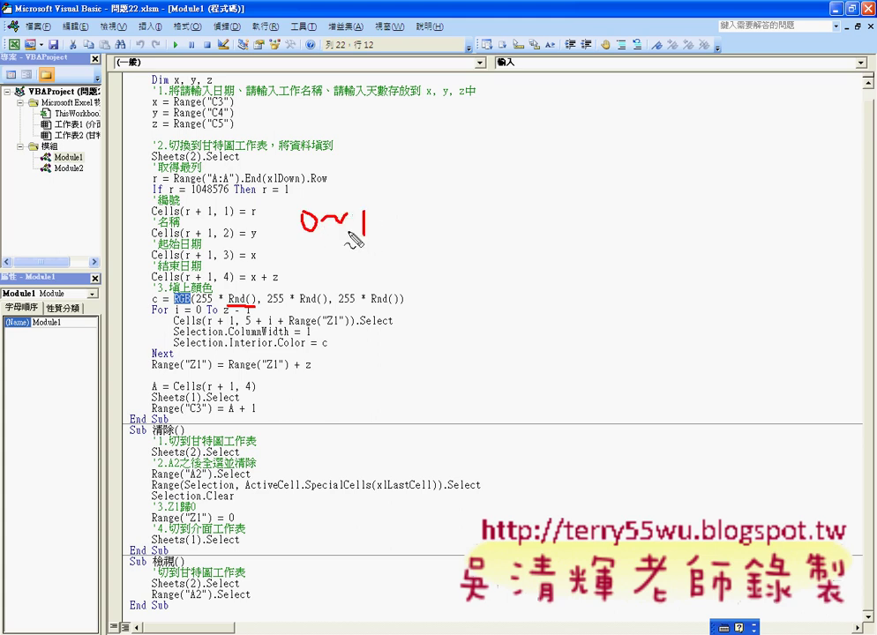
pyautogui.moveTo(297, 238); pyautogui.dragTo(315, 239)
pyautogui.moveTo(371, 244); pyautogui.dragTo(358, 244)
pyautogui.moveTo(231, 305); pyautogui.dragTo(216, 316)
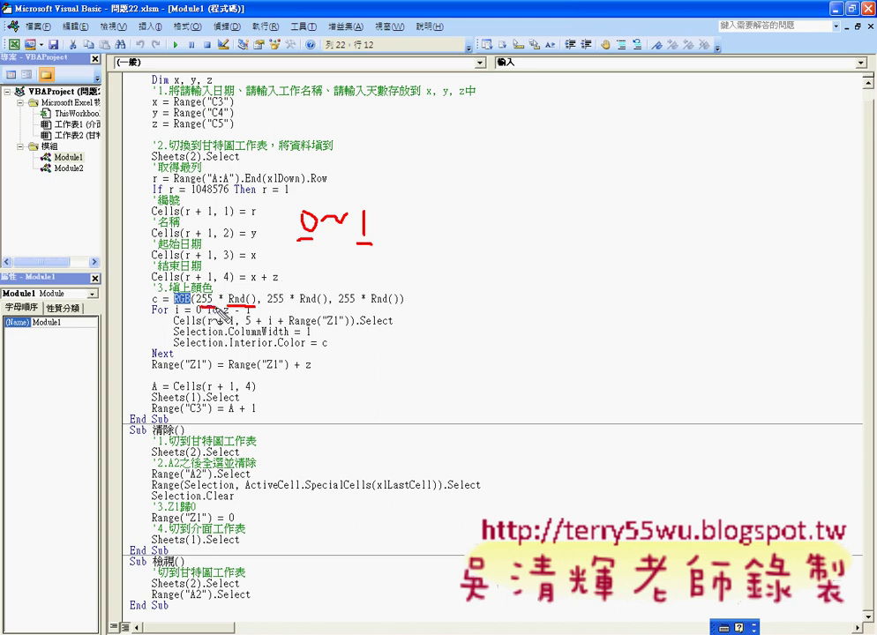
pyautogui.moveTo(299, 307); pyautogui.dragTo(403, 309)
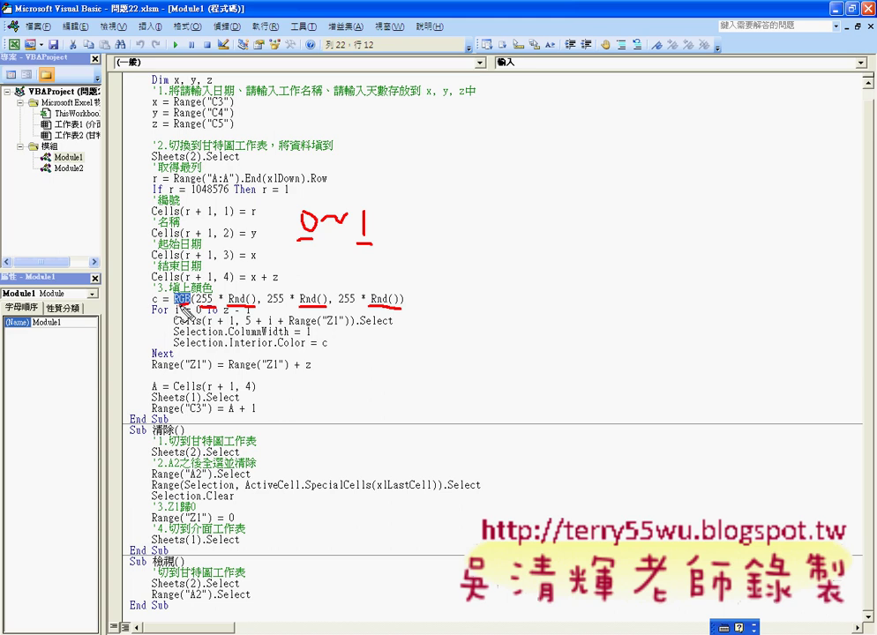
pyautogui.moveTo(199, 296); pyautogui.dragTo(196, 314)
pyautogui.moveTo(397, 285); pyautogui.dragTo(398, 310)
pyautogui.moveTo(174, 351); pyautogui.dragTo(319, 354)
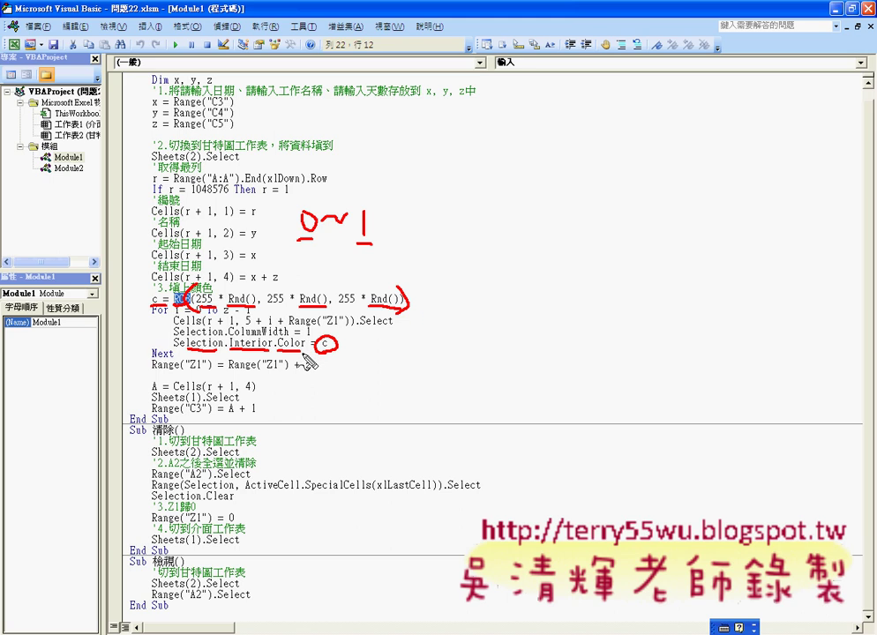
pyautogui.press('Escape')
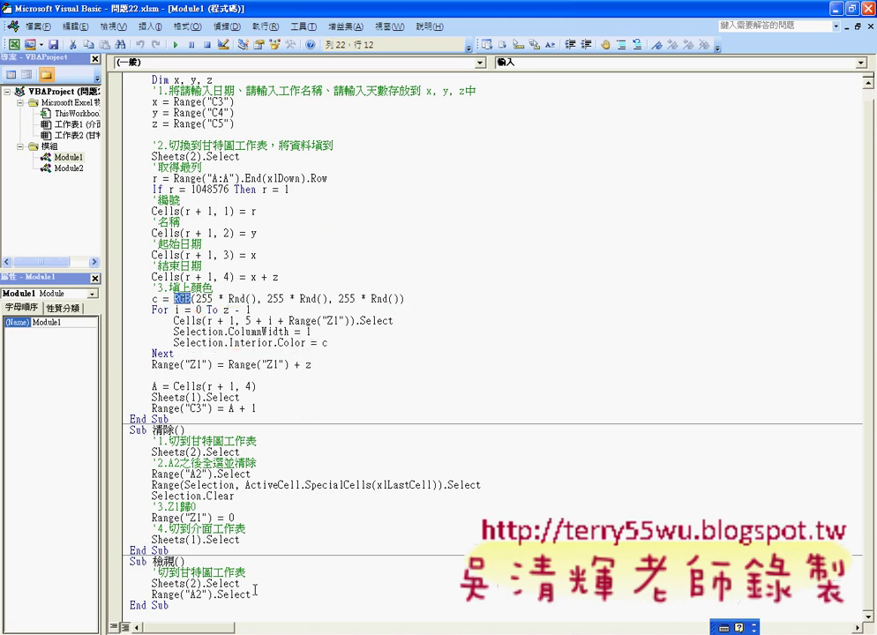
pyautogui.click(344, 632)
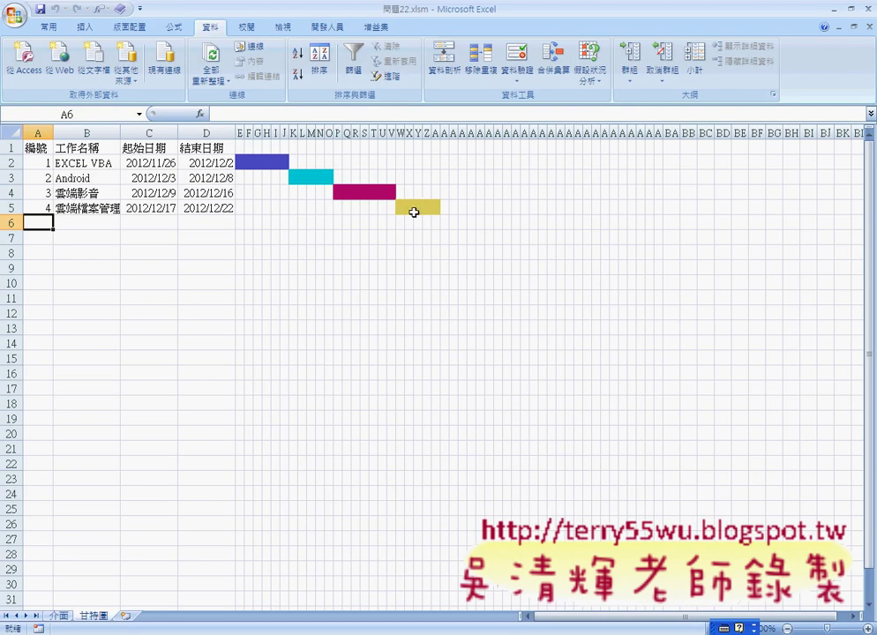
pyautogui.click(415, 630)
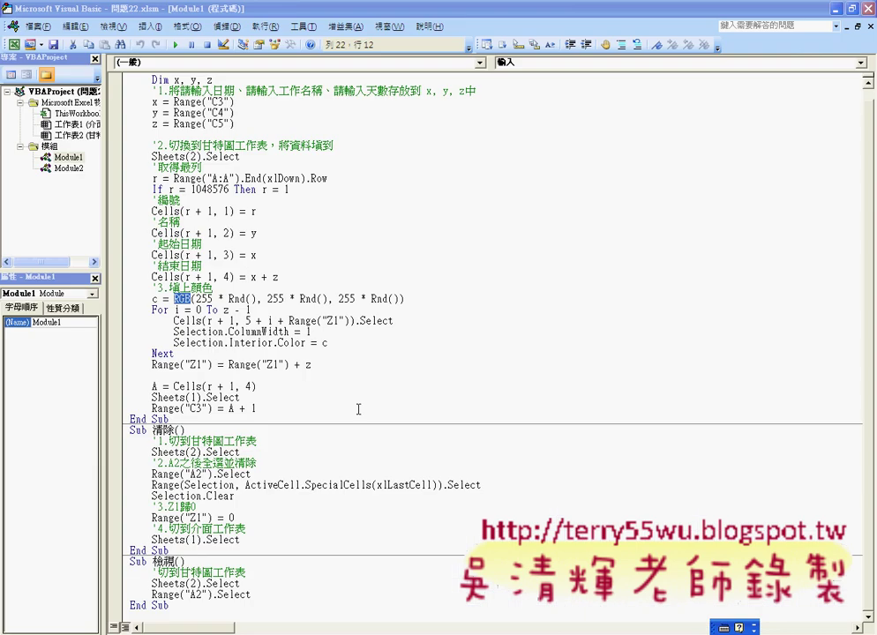
pyautogui.moveTo(131, 298); pyautogui.dragTo(407, 303)
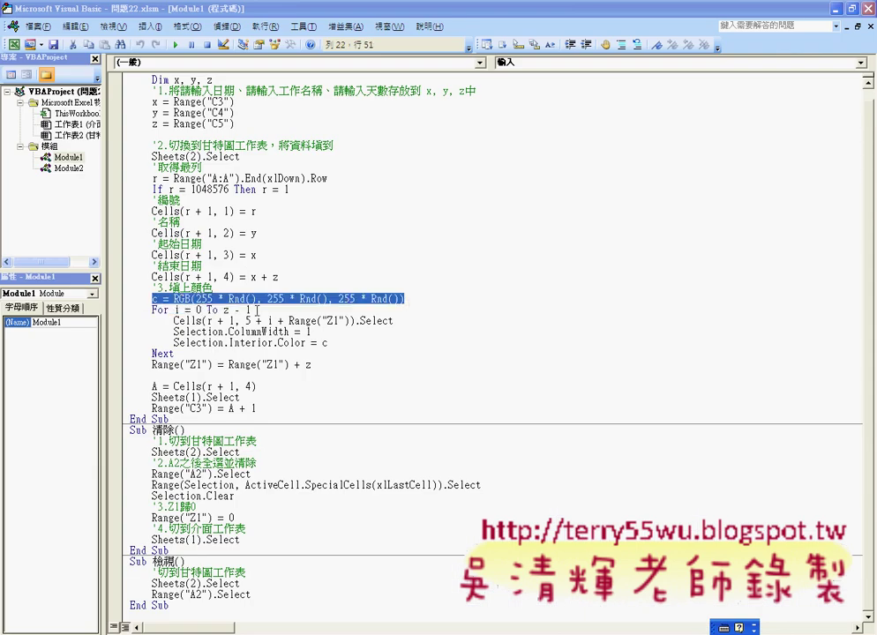
pyautogui.click(149, 308)
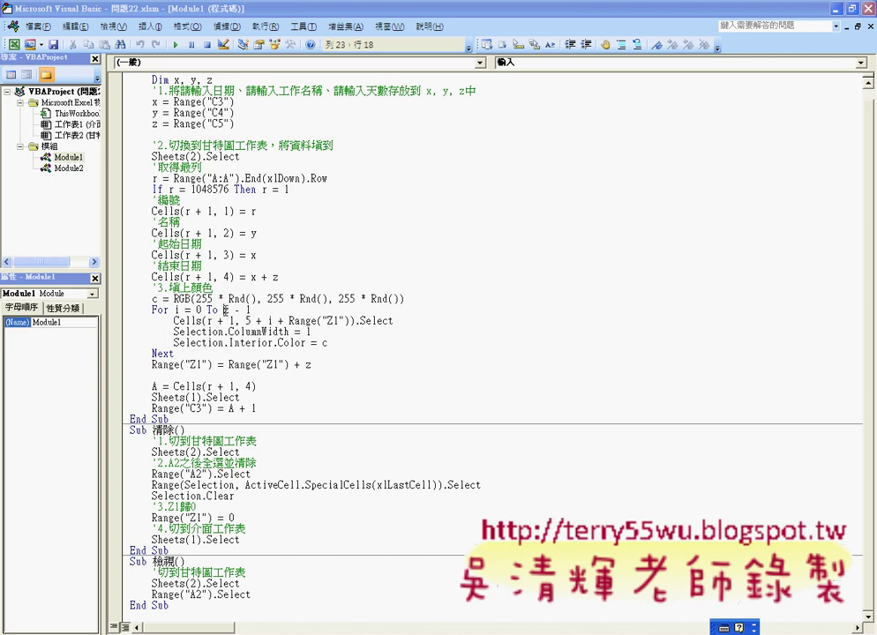
pyautogui.moveTo(223, 309); pyautogui.dragTo(256, 310)
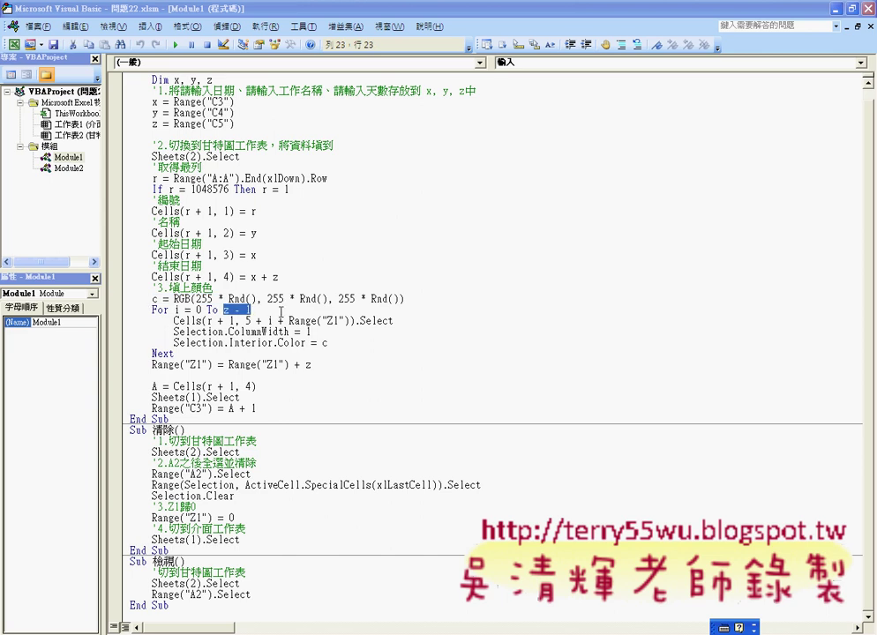